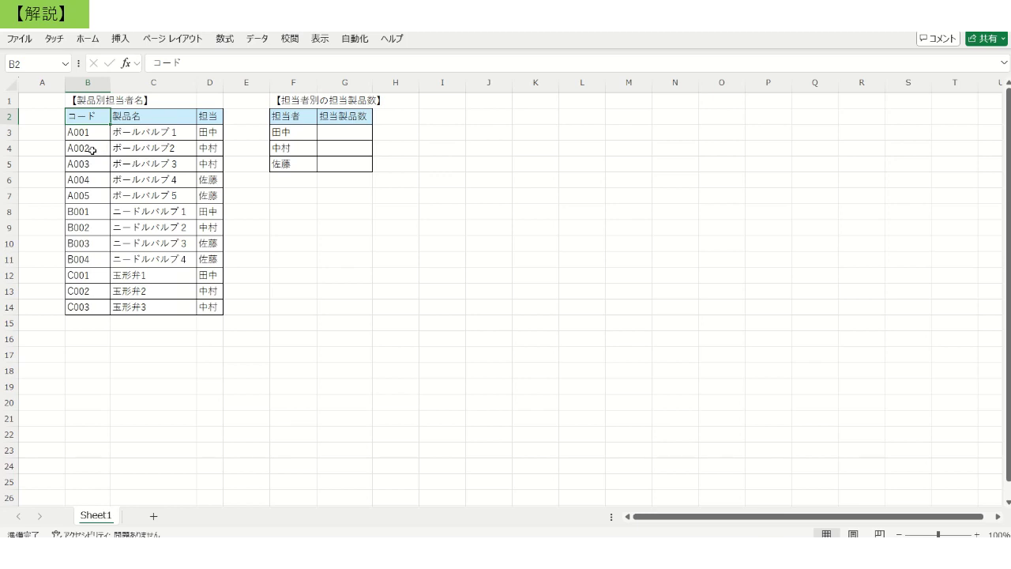
pyautogui.click(206, 137)
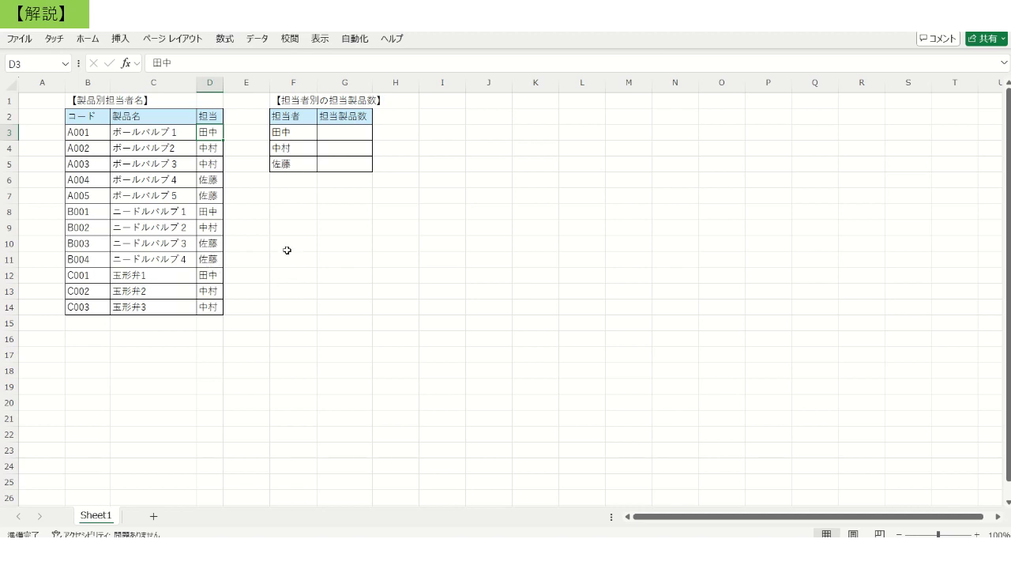
pyautogui.moveTo(275, 114); pyautogui.dragTo(350, 164)
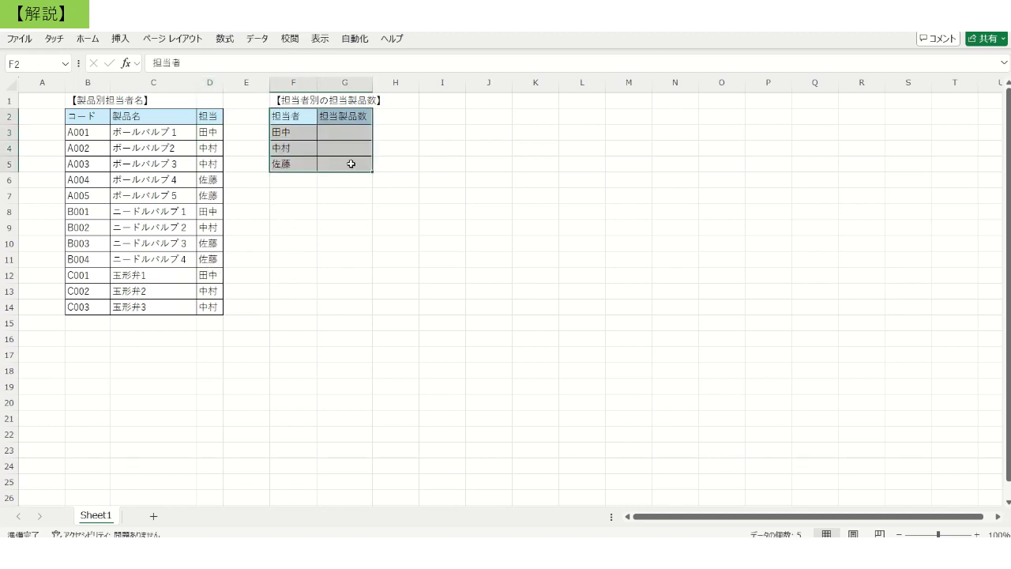
pyautogui.click(289, 132)
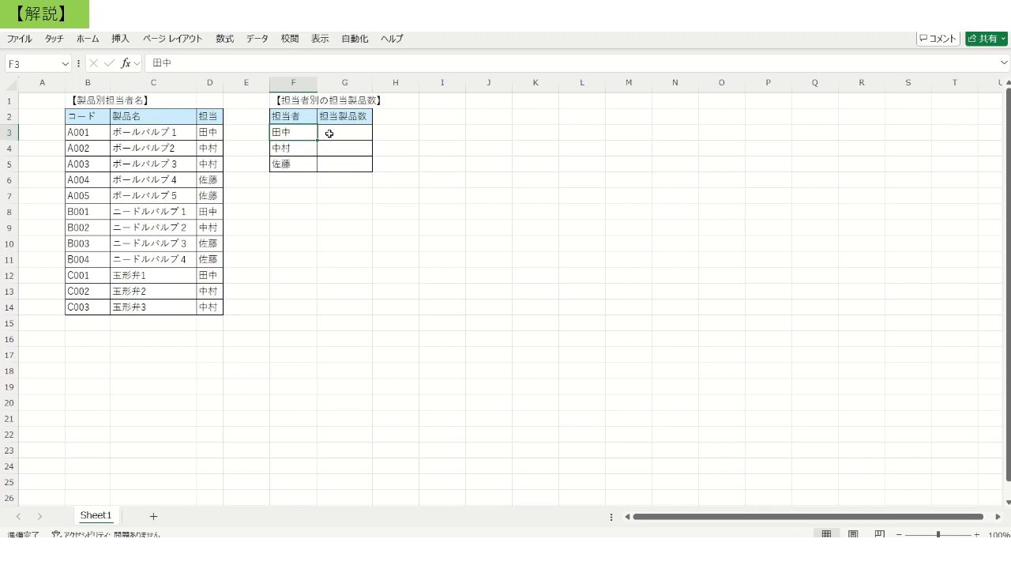
pyautogui.click(330, 134)
pyautogui.click(340, 150)
pyautogui.click(336, 163)
# - Enter =COUNTIF(D3:D14,F3) in G3 to count the products handled by the person in F3
pyautogui.click(342, 129)
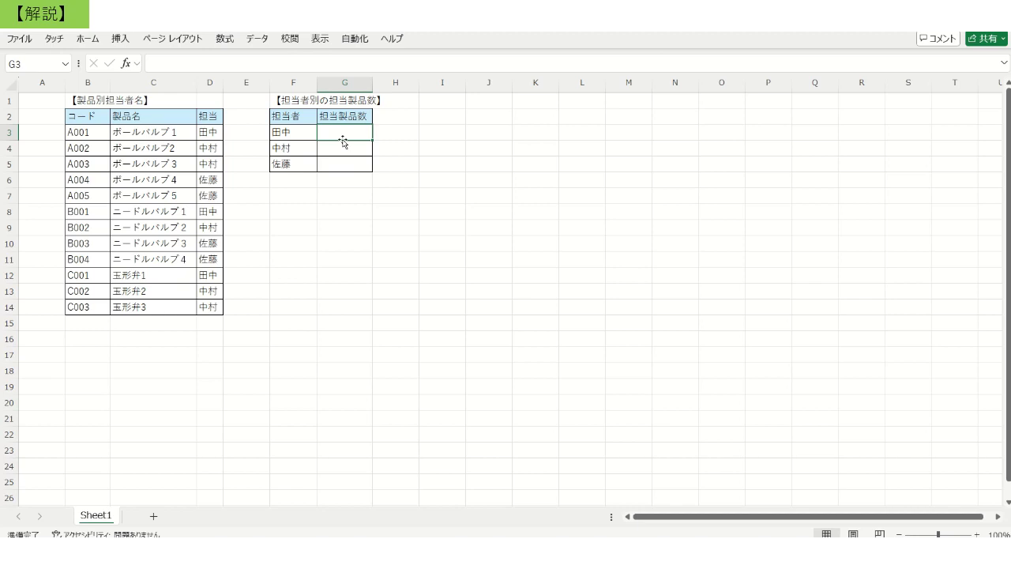
pyautogui.click(195, 64)
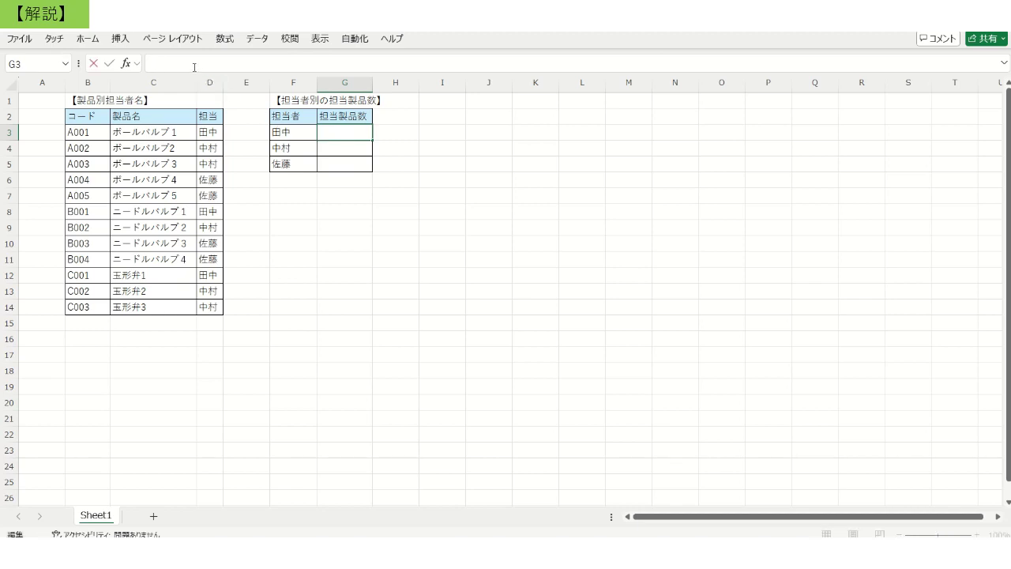
pyautogui.write('=count')
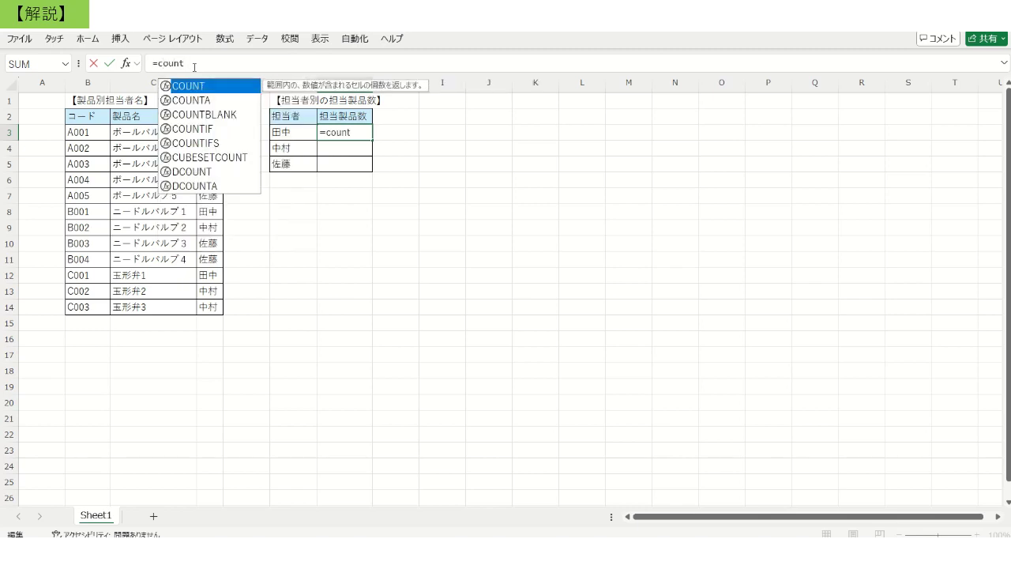
pyautogui.write('if(')
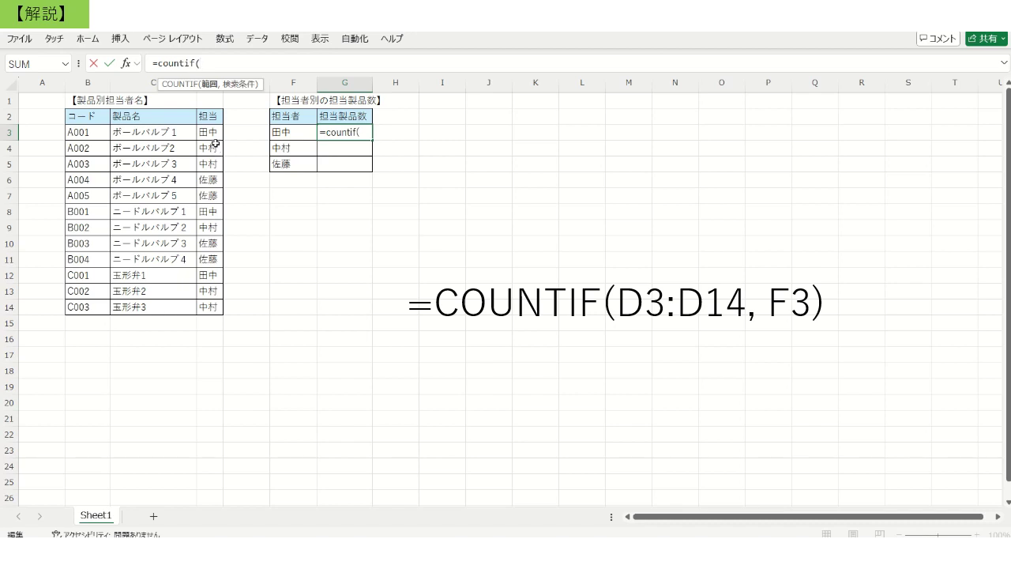
pyautogui.moveTo(211, 134); pyautogui.dragTo(209, 309)
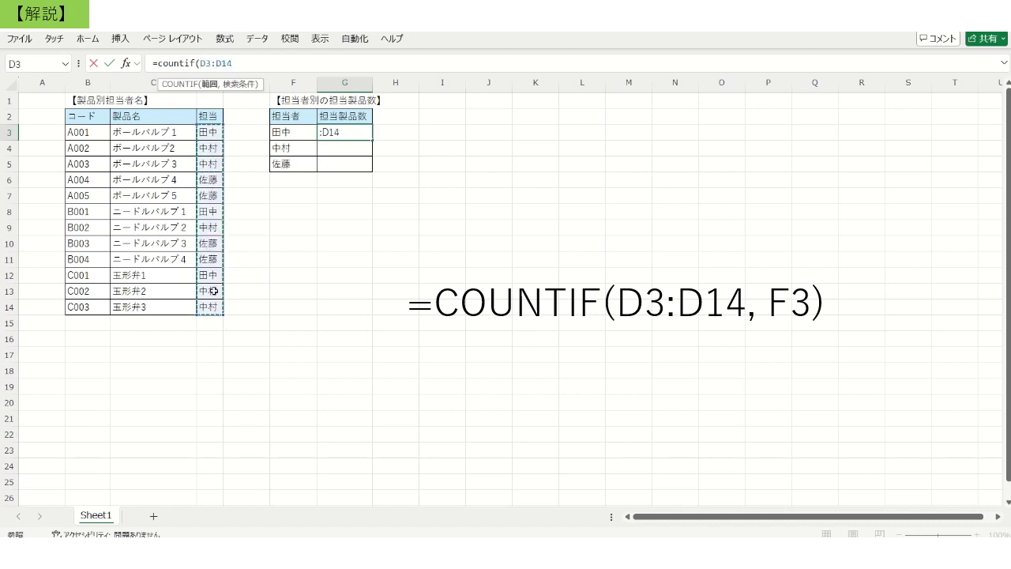
pyautogui.write(',')
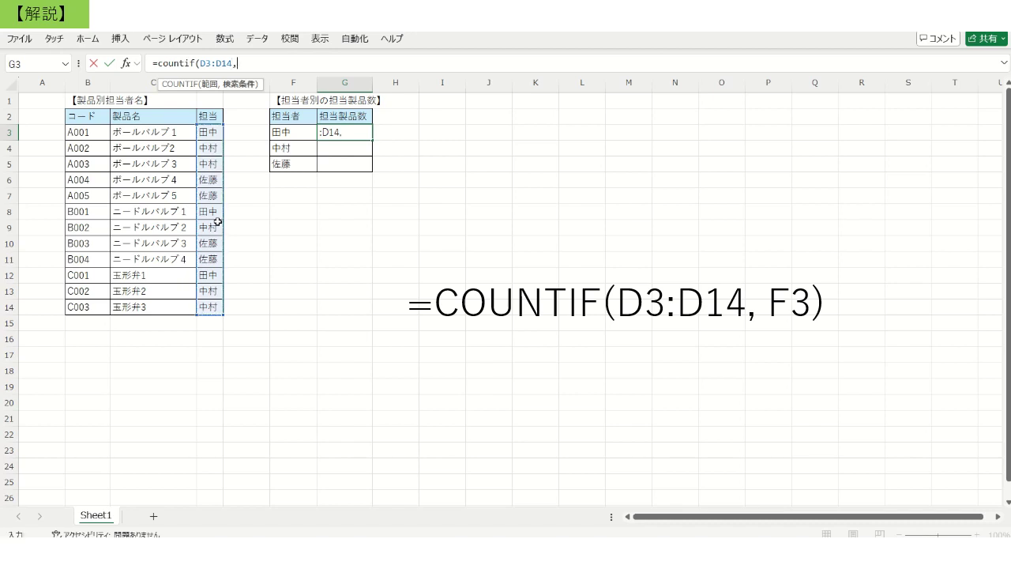
pyautogui.click(286, 132)
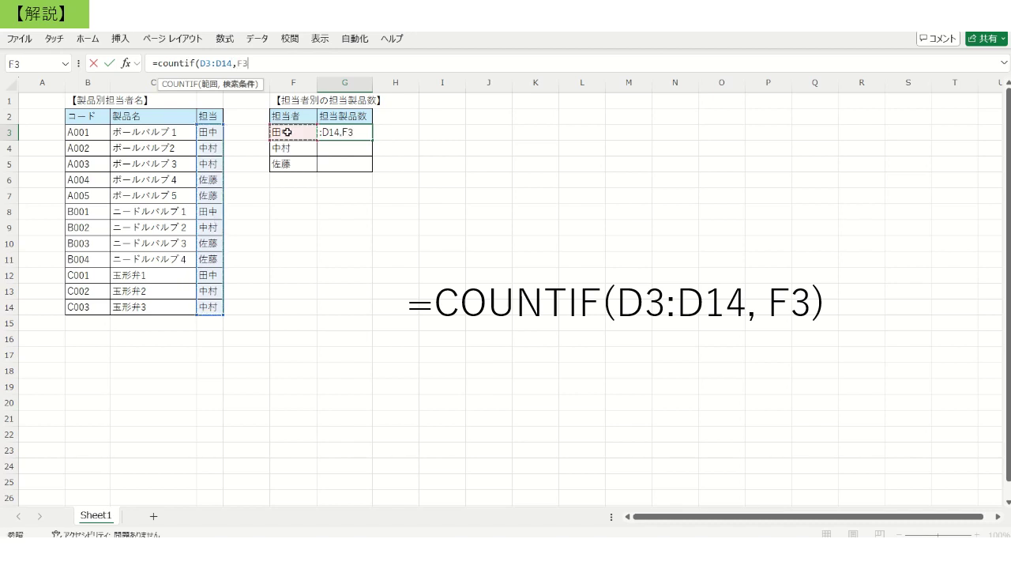
pyautogui.write(')')
pyautogui.press('Return')
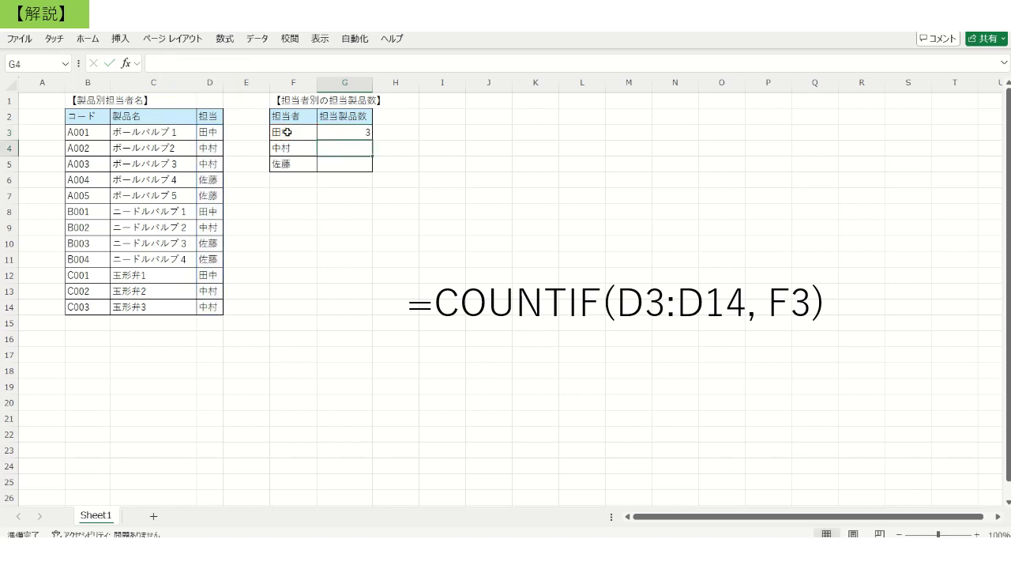
# - Review the COUNTIF formula in G3 against its range D3:D14, its criterion cell F3 and the matching entries in column D
pyautogui.click(330, 135)
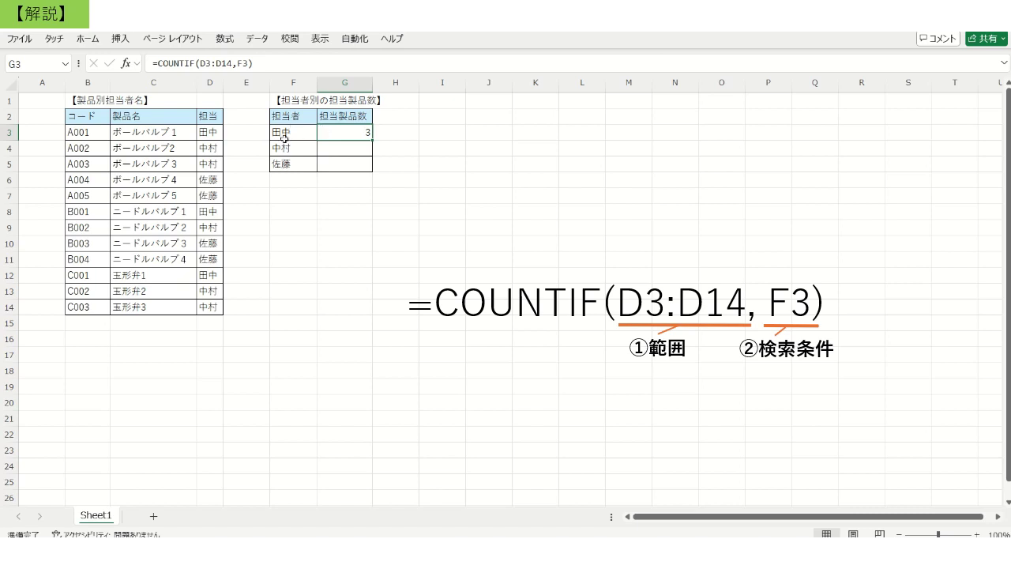
pyautogui.click(205, 136)
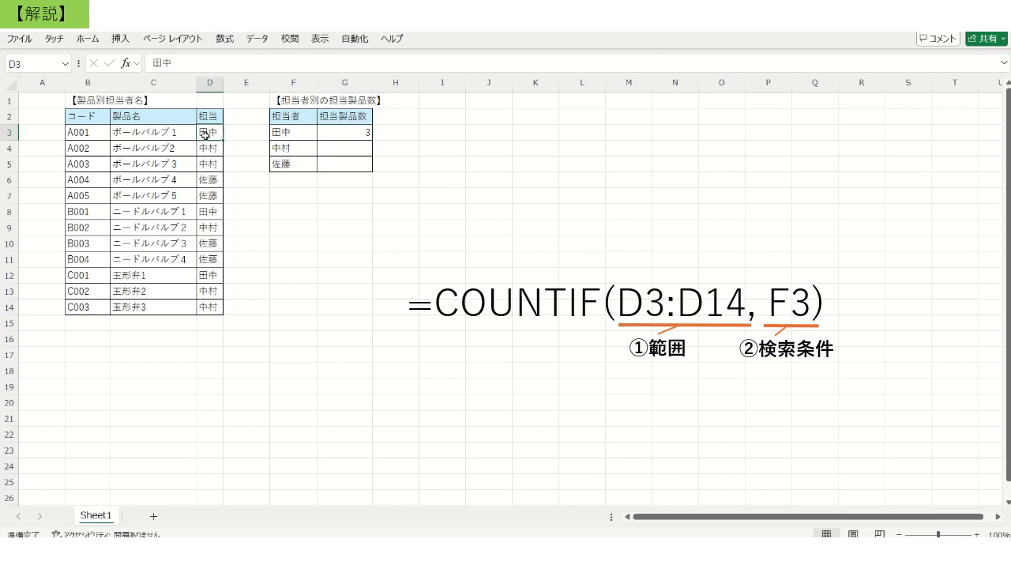
pyautogui.moveTo(205, 135); pyautogui.dragTo(209, 308)
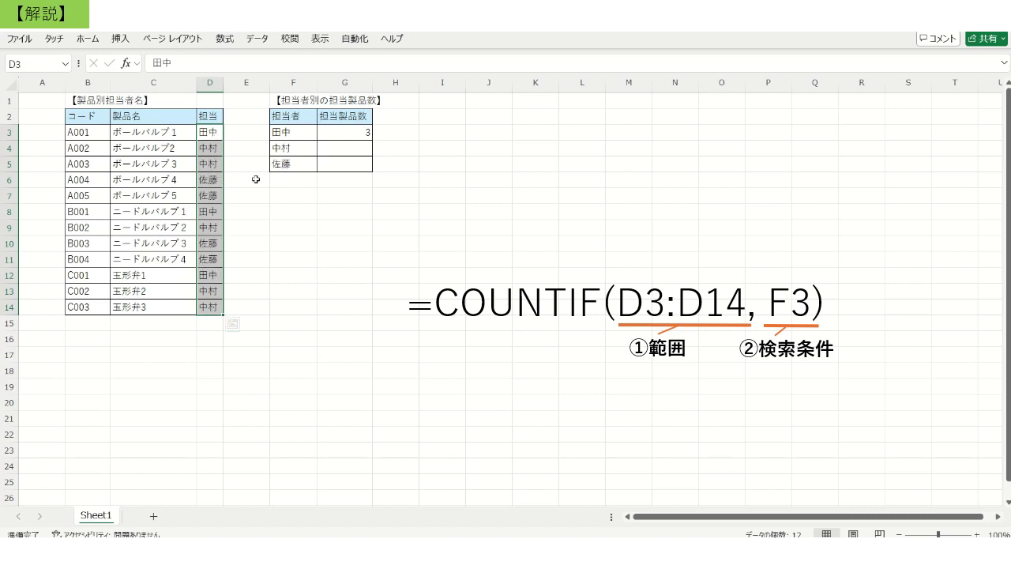
pyautogui.click(290, 133)
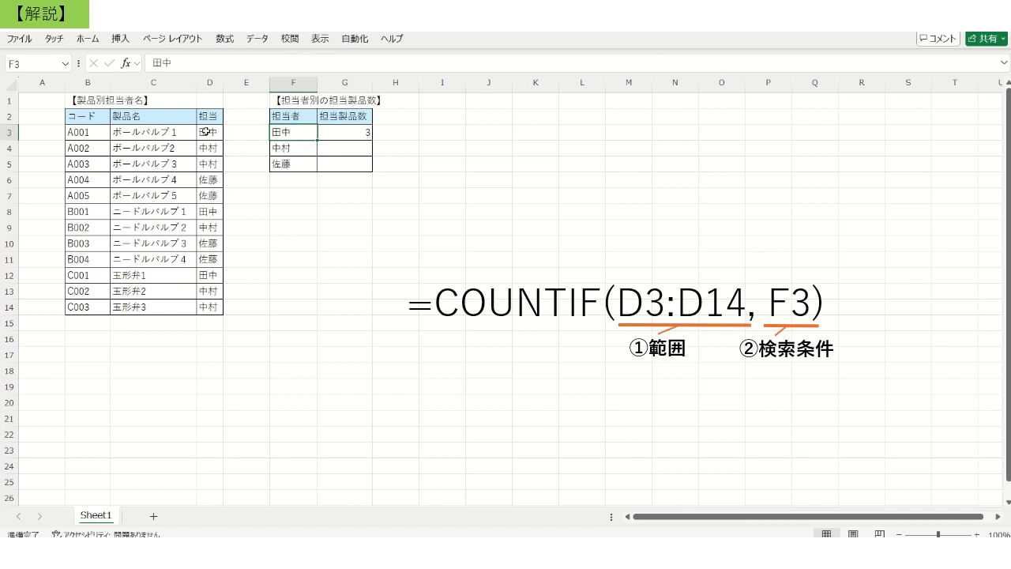
pyautogui.moveTo(205, 132); pyautogui.dragTo(204, 306)
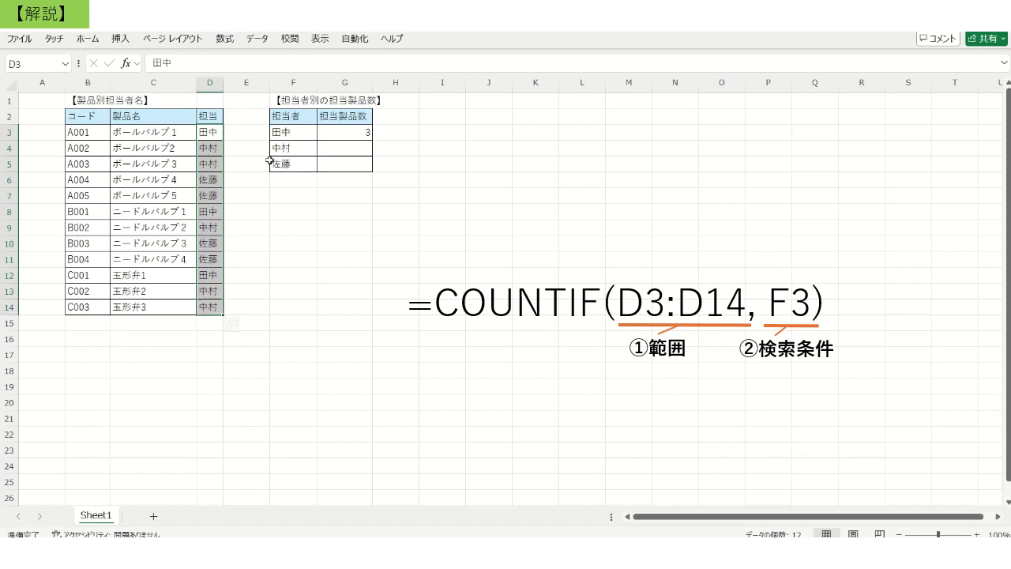
pyautogui.click(297, 132)
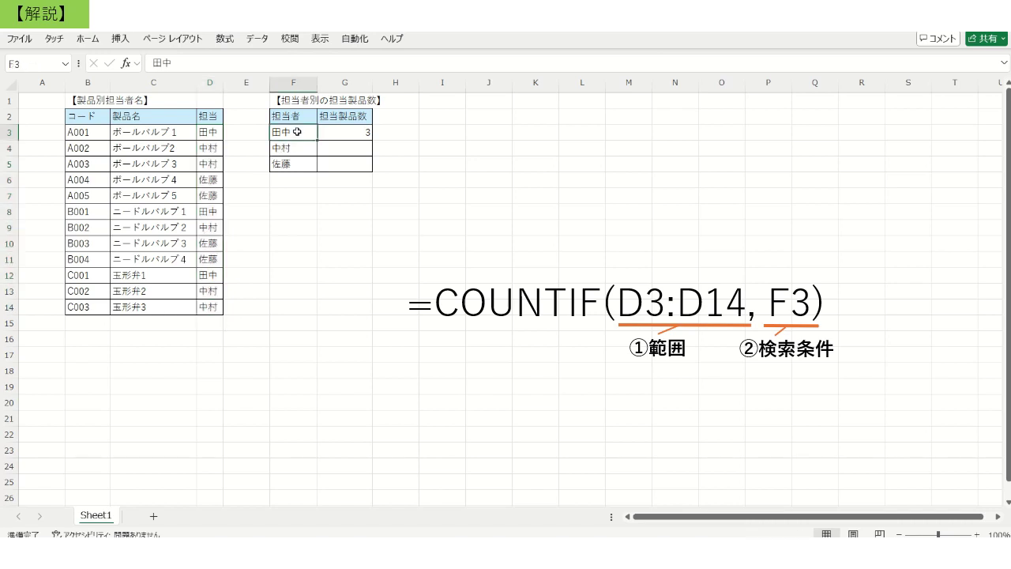
pyautogui.click(213, 133)
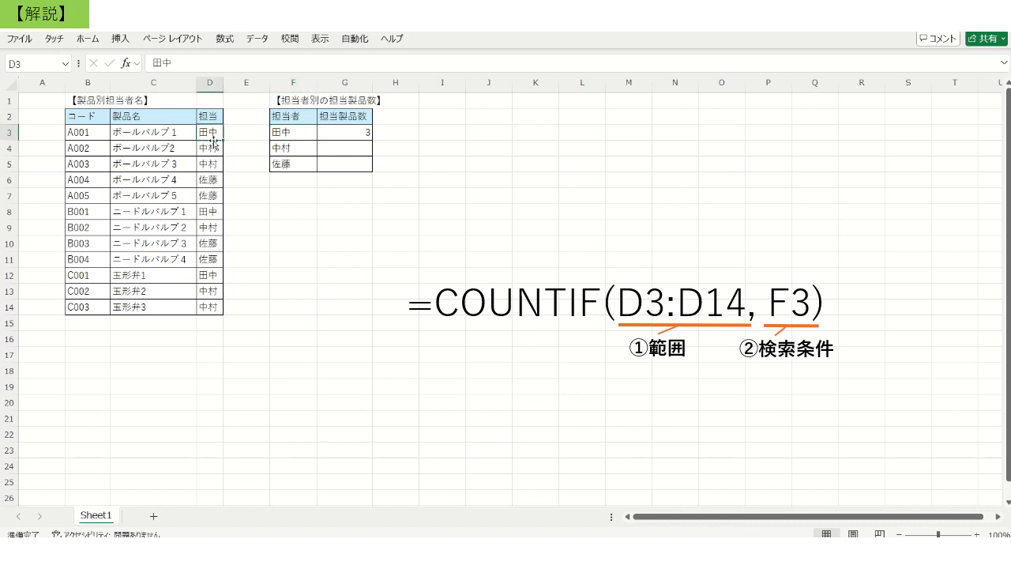
pyautogui.click(211, 274)
# - Lock the range rows in the G3 formula so that it reads =COUNTIF(D$3:D$14,F3)
pyautogui.click(336, 133)
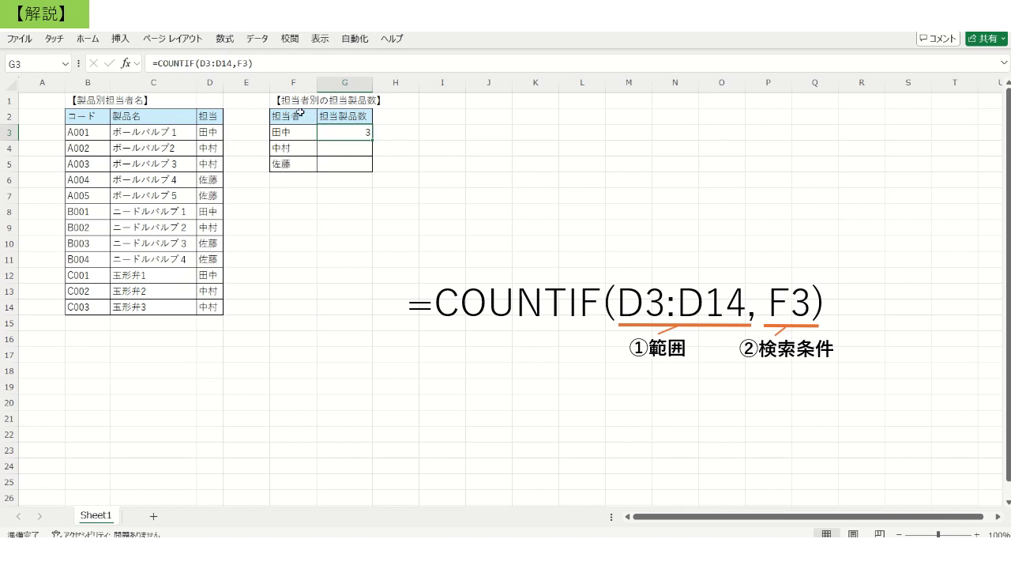
pyautogui.click(204, 64)
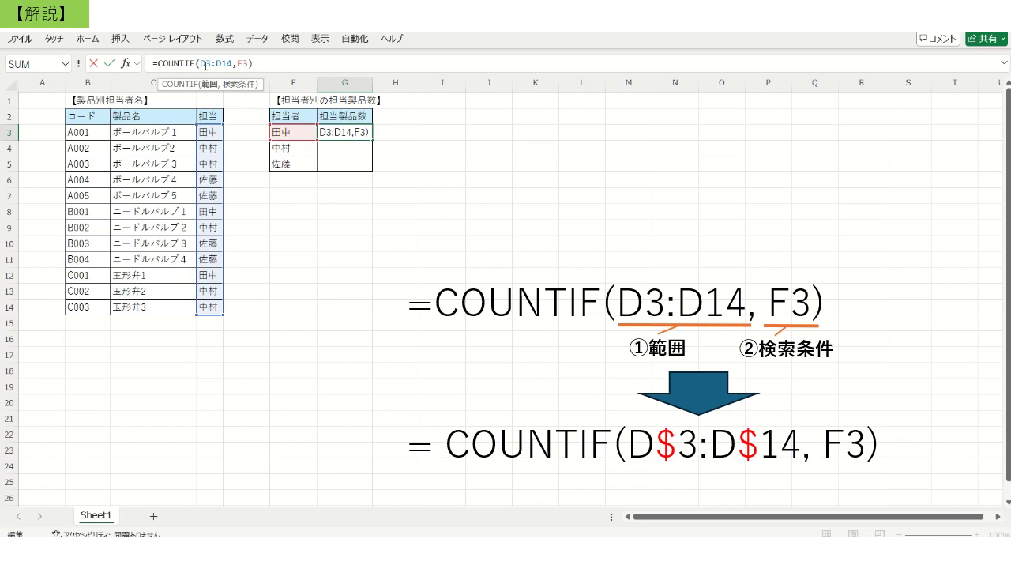
pyautogui.write('$3:D$')
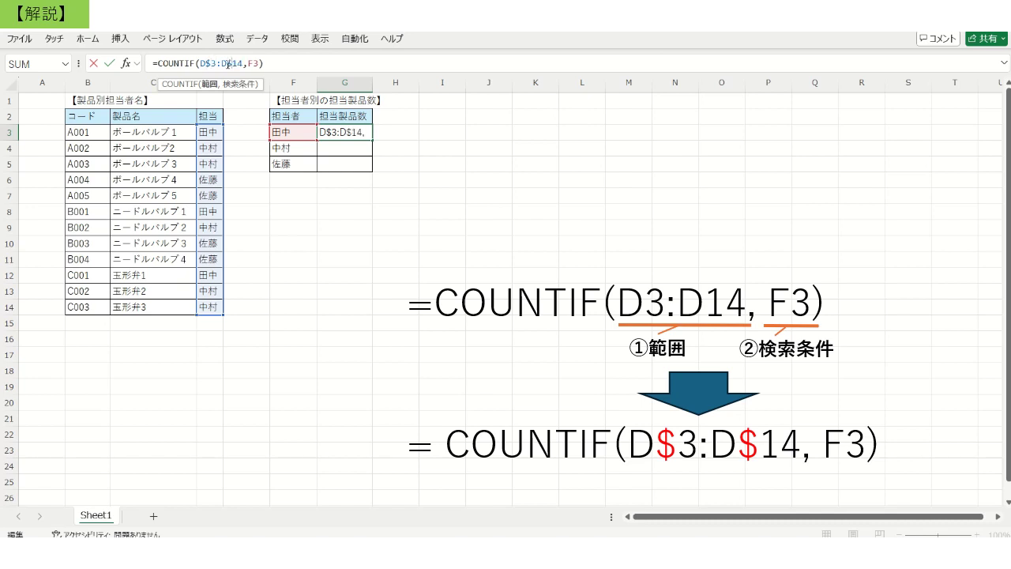
pyautogui.press('Return')
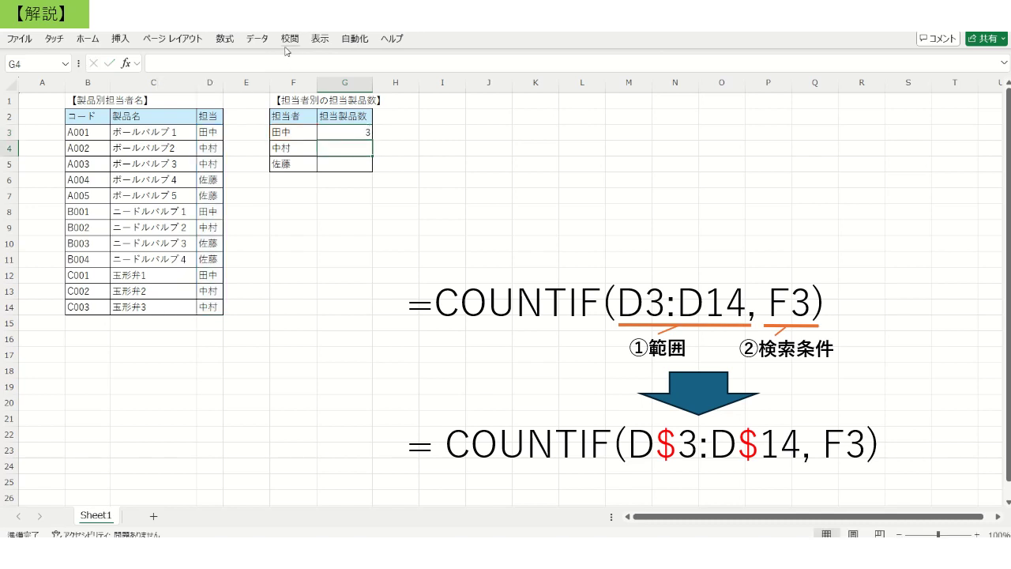
# - Fill the row-locked COUNTIF formula from G3 down to G5 and check the filled cells
pyautogui.click(340, 131)
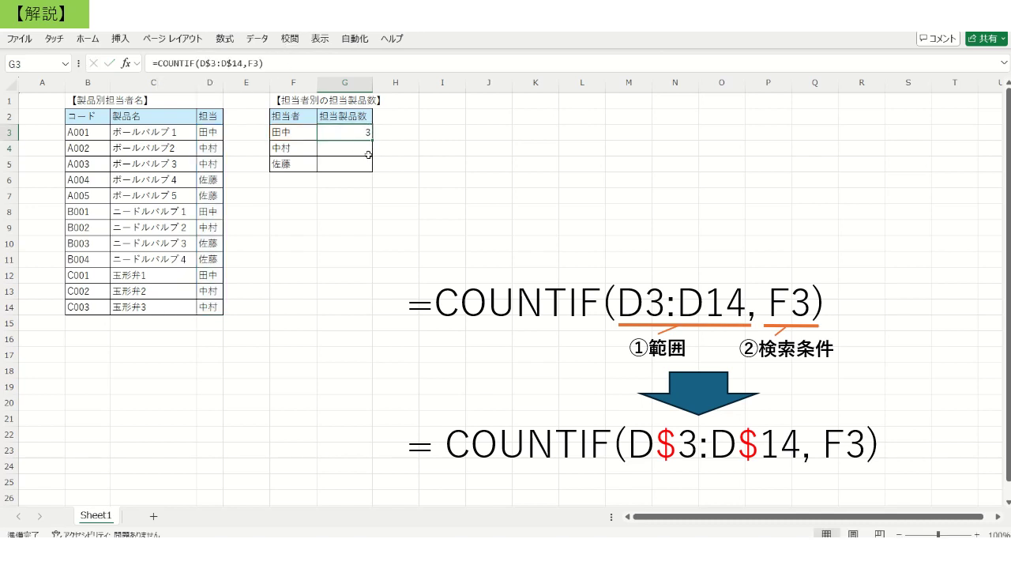
pyautogui.moveTo(371, 139); pyautogui.dragTo(368, 171)
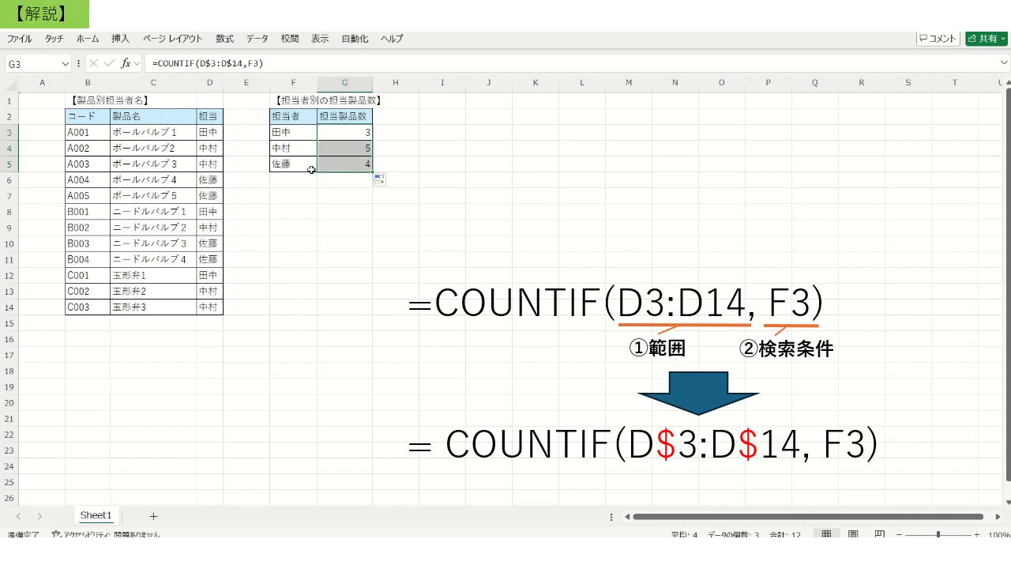
pyautogui.click(334, 167)
pyautogui.click(331, 151)
pyautogui.click(341, 169)
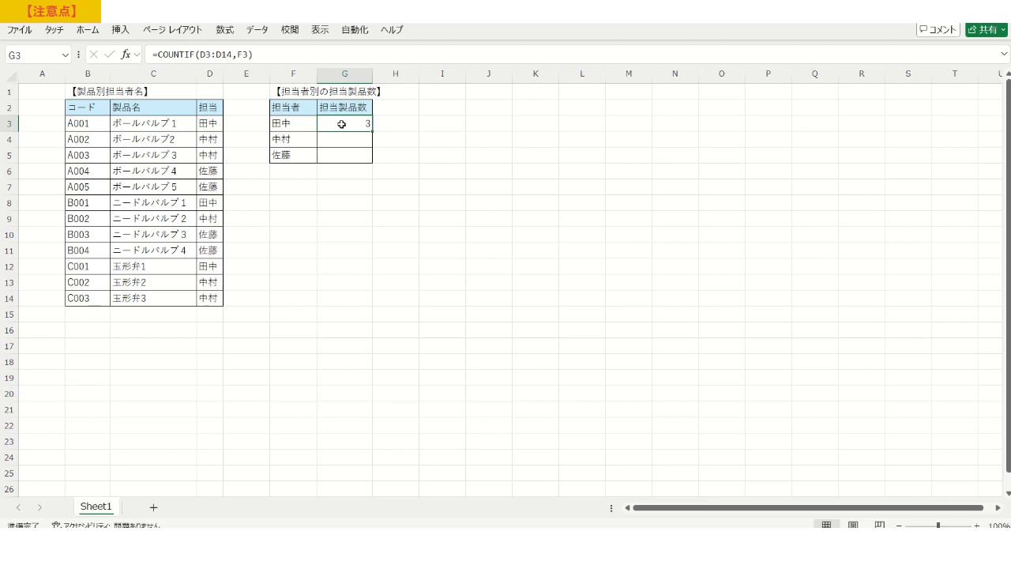
# - Fill the G3 formula =COUNTIF(D3:D14,F3), without locked rows, down to G5 and inspect the references in G5
pyautogui.click(264, 53)
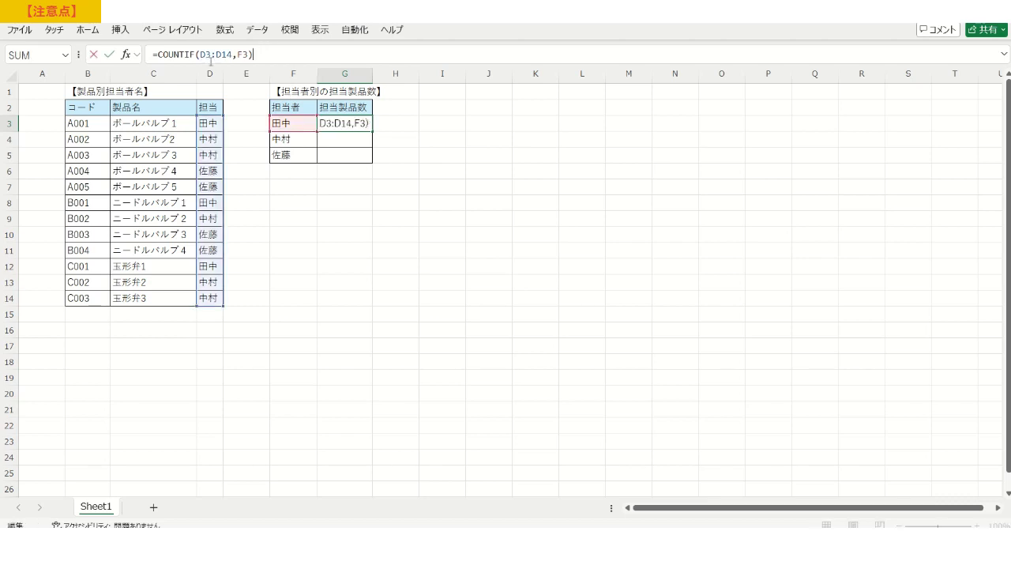
pyautogui.click(414, 132)
pyautogui.click(356, 123)
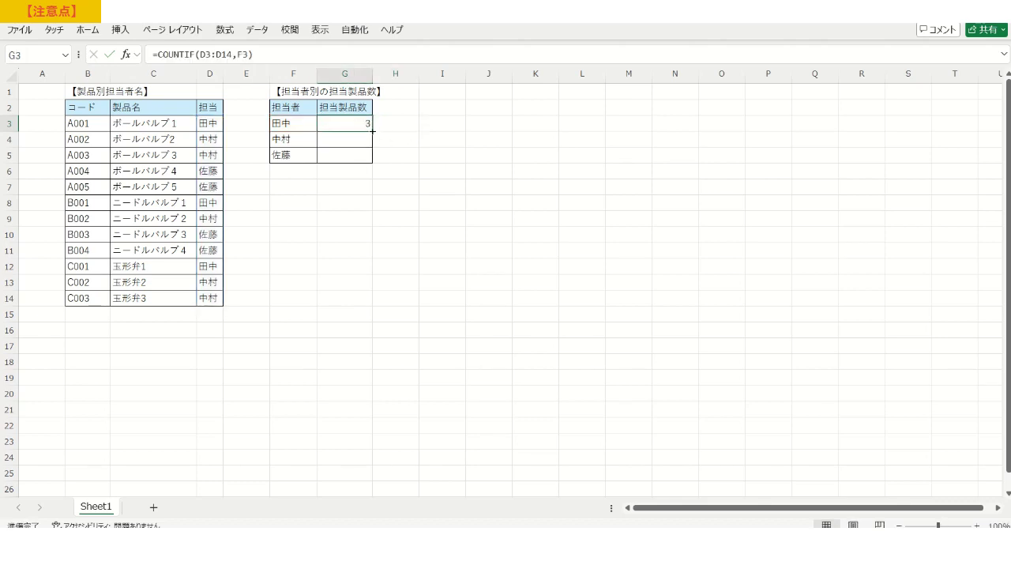
pyautogui.moveTo(370, 139); pyautogui.dragTo(370, 157)
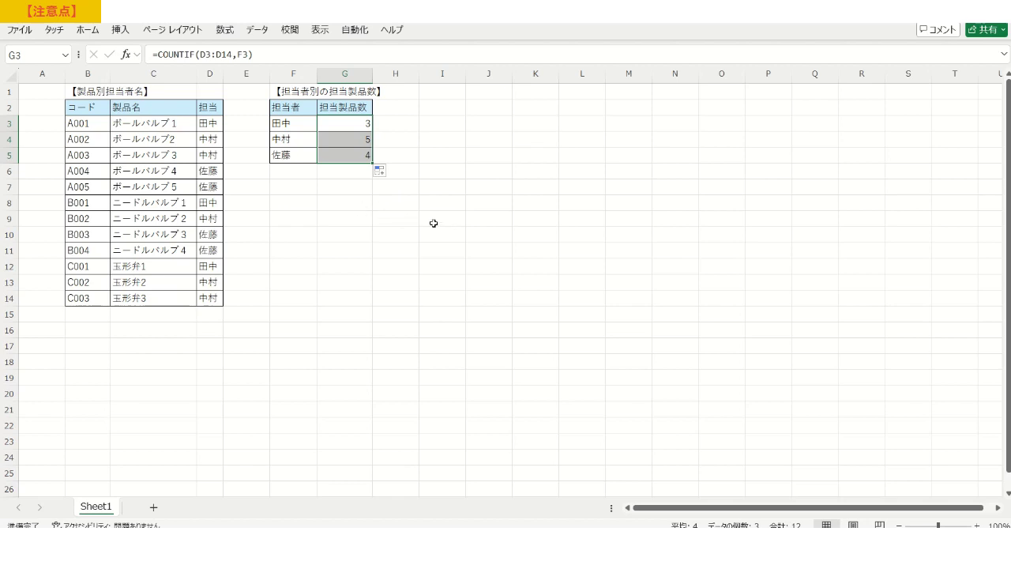
pyautogui.click(341, 156)
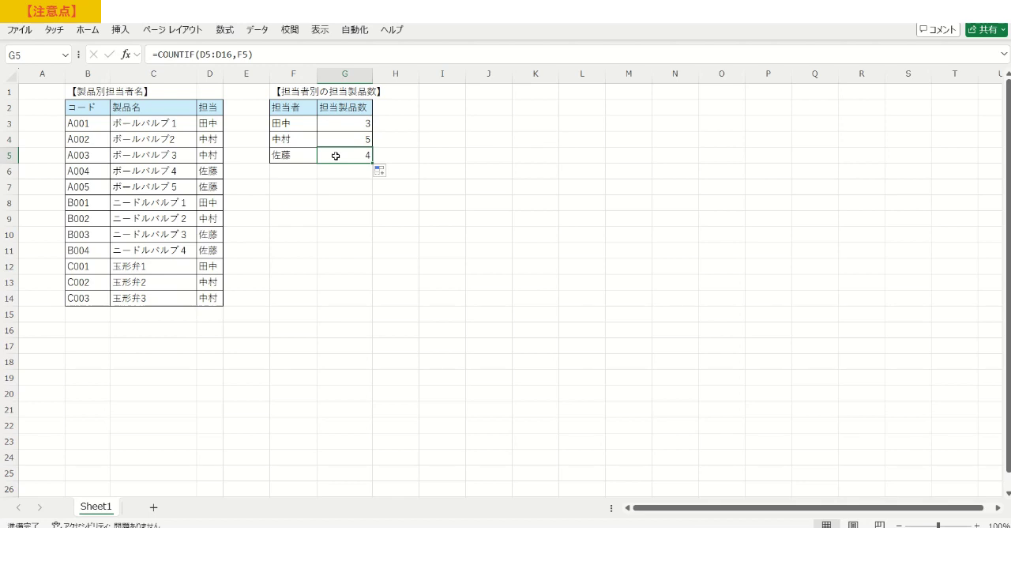
pyautogui.click(273, 55)
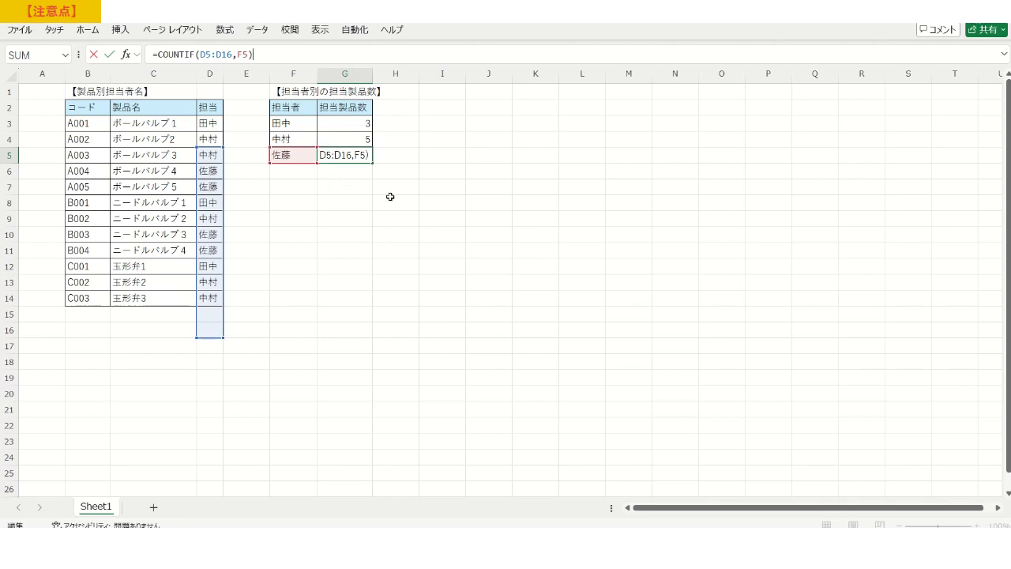
pyautogui.click(400, 127)
# - Change the range in the G3 formula to D$3:D$14, keeping F3 as the criterion
pyautogui.click(349, 122)
pyautogui.click(205, 57)
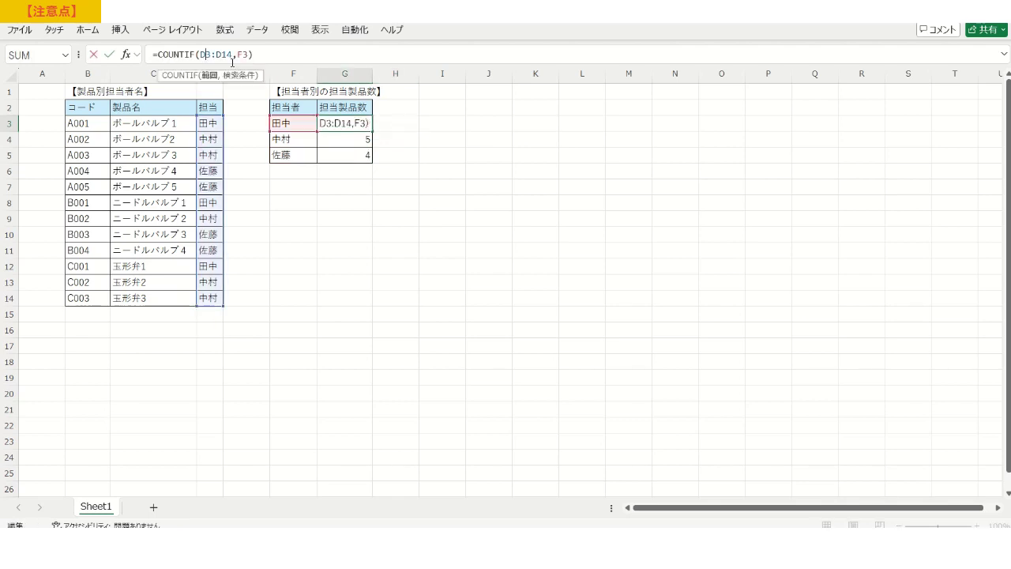
pyautogui.write('$3:D')
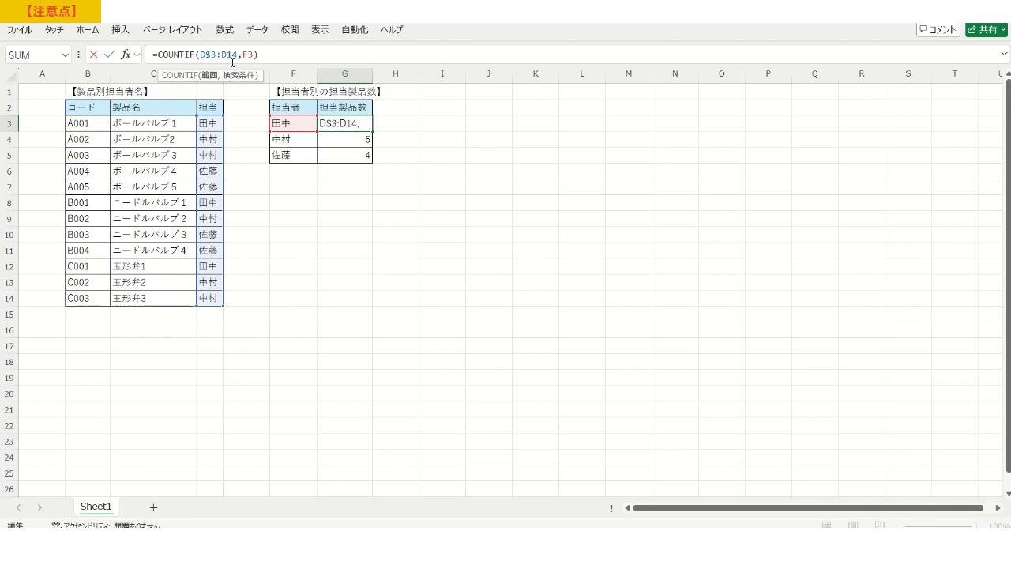
pyautogui.write('$')
pyautogui.press('Return')
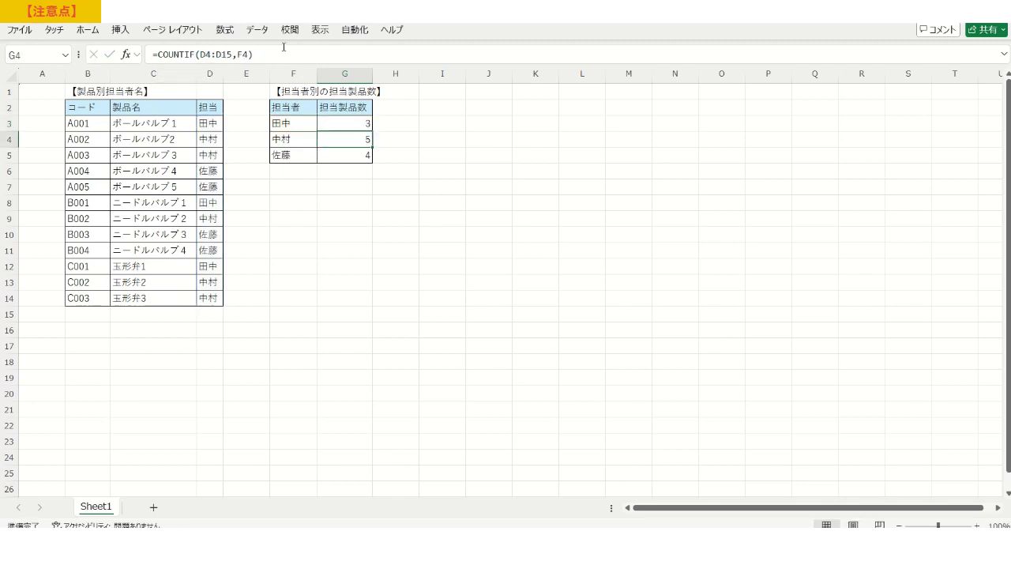
# - Copy the corrected G3 formula over G4:G5 and check which range the G5 formula references
pyautogui.click(344, 123)
pyautogui.moveTo(370, 132); pyautogui.dragTo(367, 159)
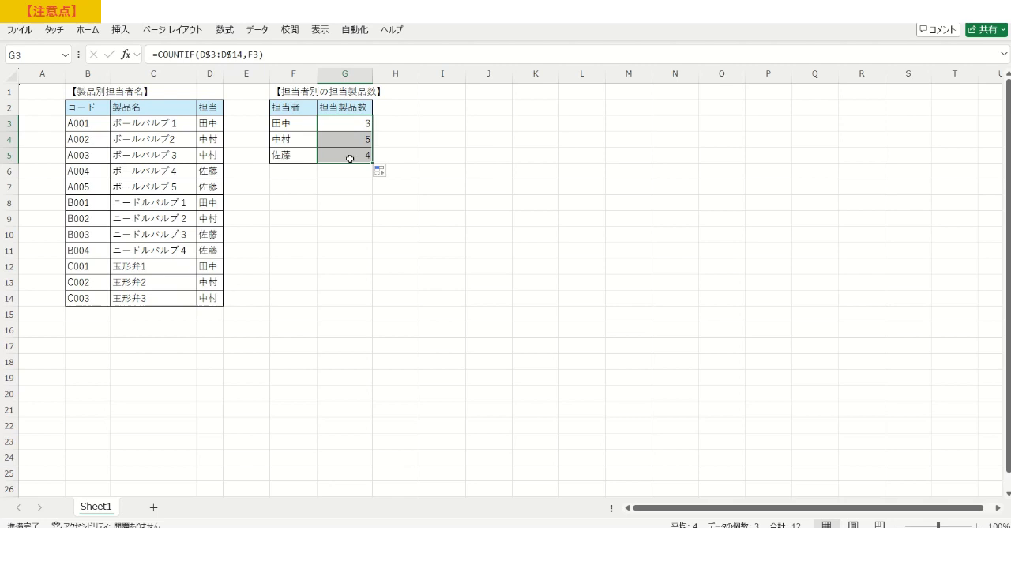
pyautogui.click(350, 159)
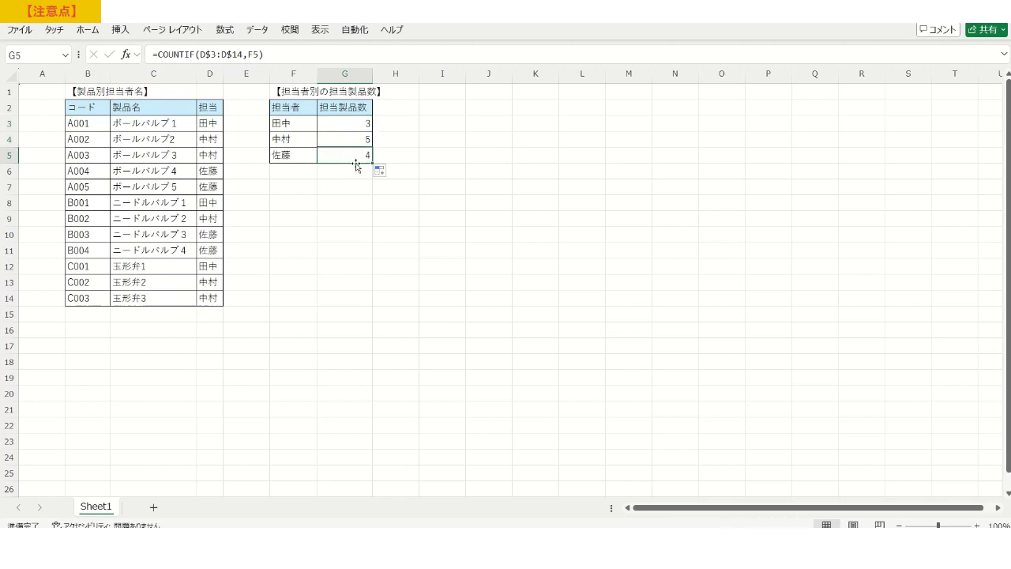
pyautogui.click(284, 56)
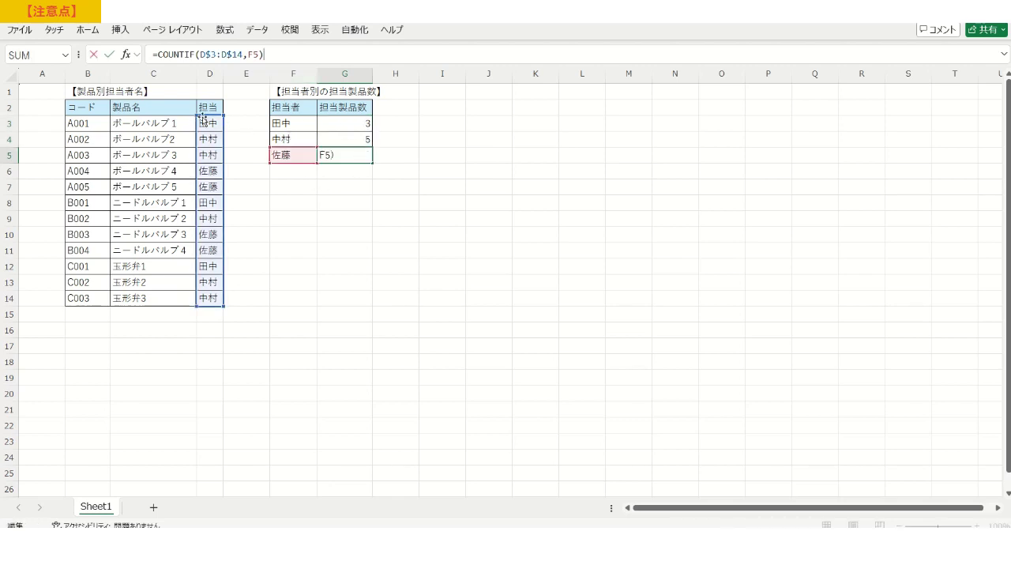